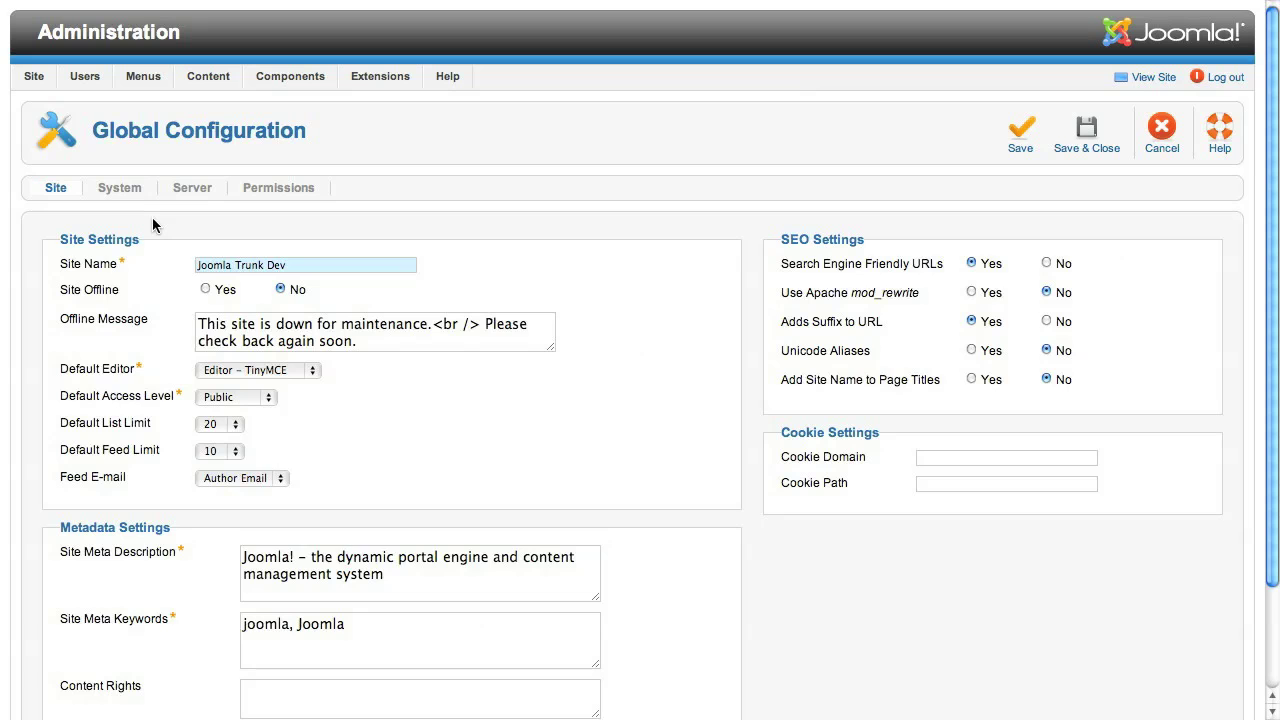
Switch Global Configuration to its System settings to see the Debug, Cache and Session options
click(125, 196)
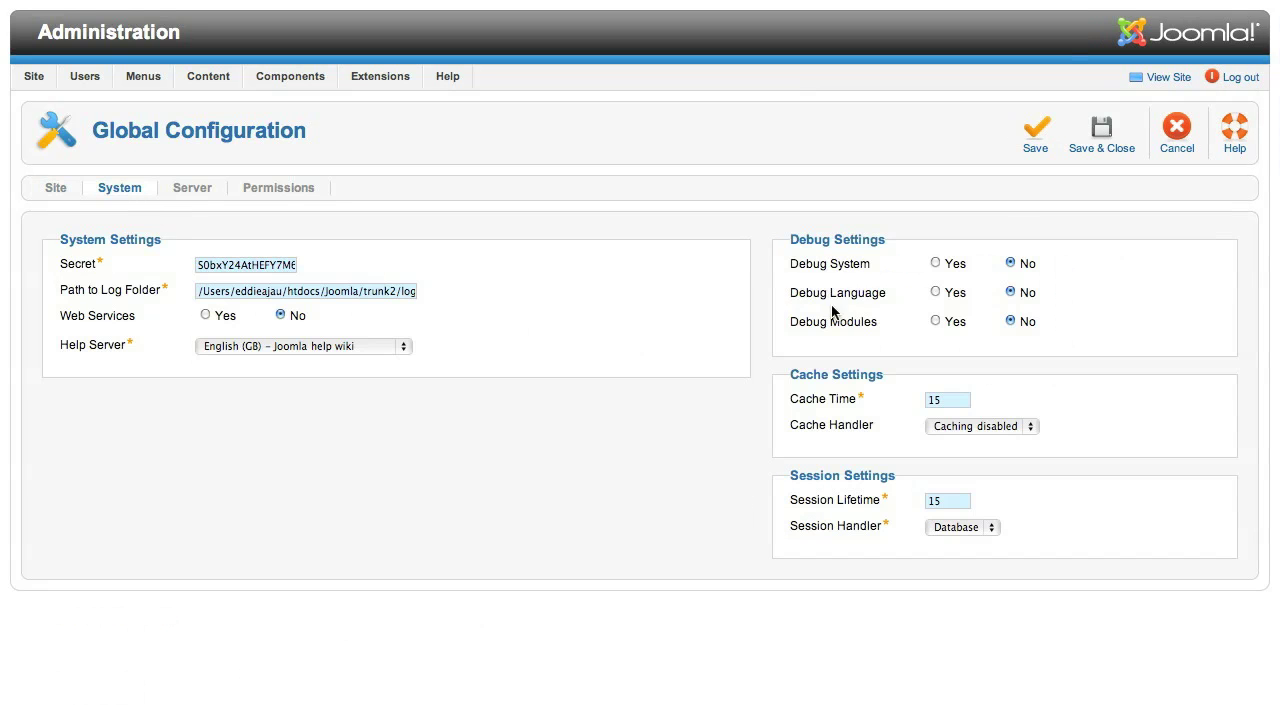
Set Debug System to Yes, save, and check the profile information below the page
click(955, 264)
click(1040, 145)
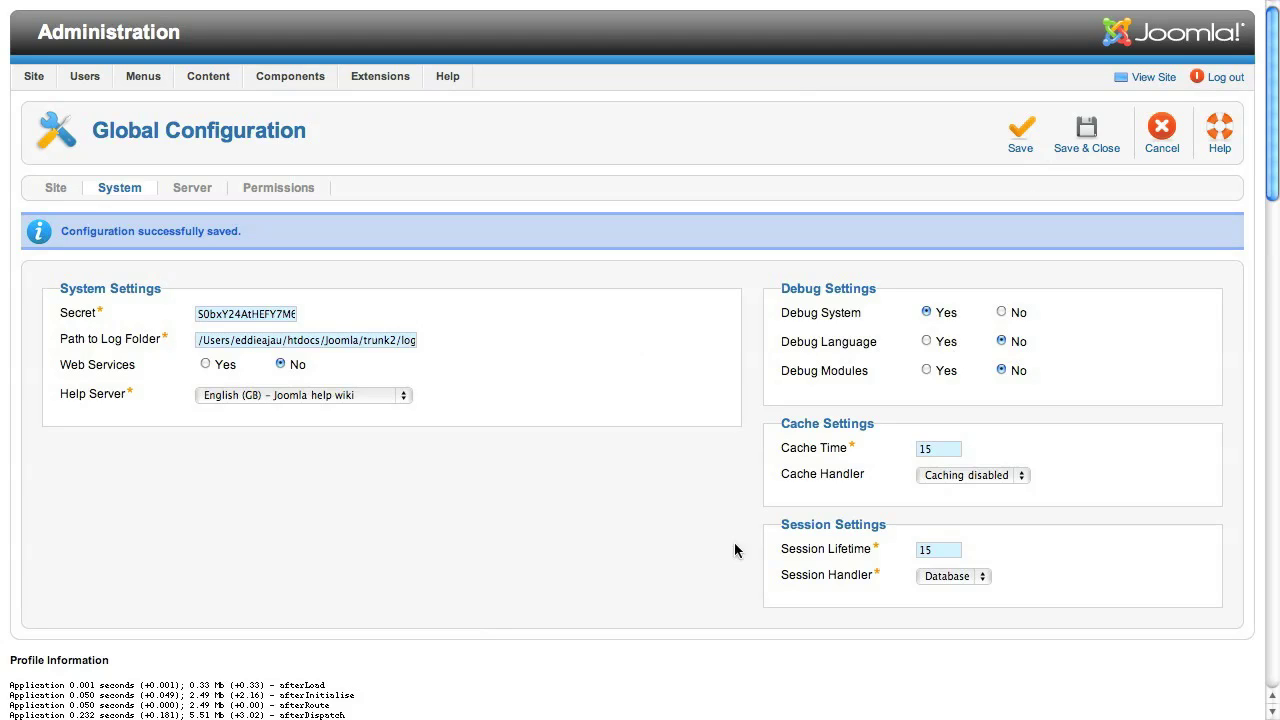
scroll(591, 552, down, 10)
scroll(591, 553, up, 12)
click(945, 342)
click(1022, 140)
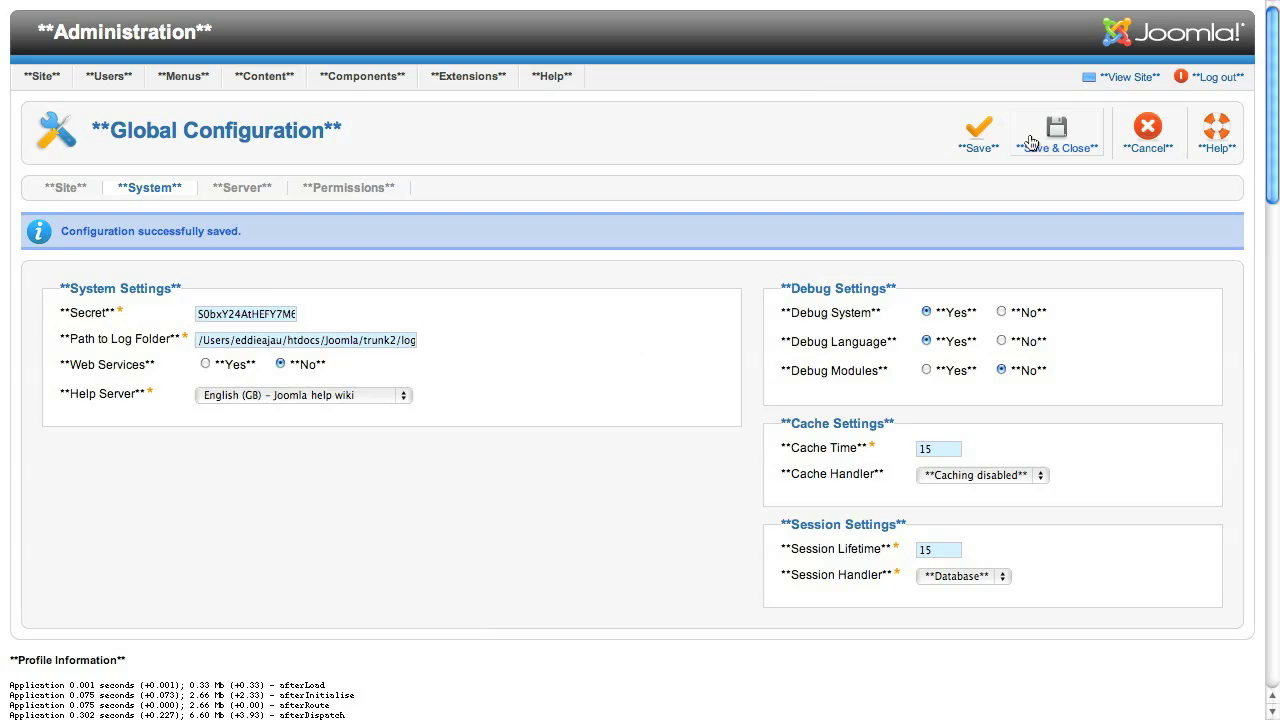
click(1028, 342)
click(976, 143)
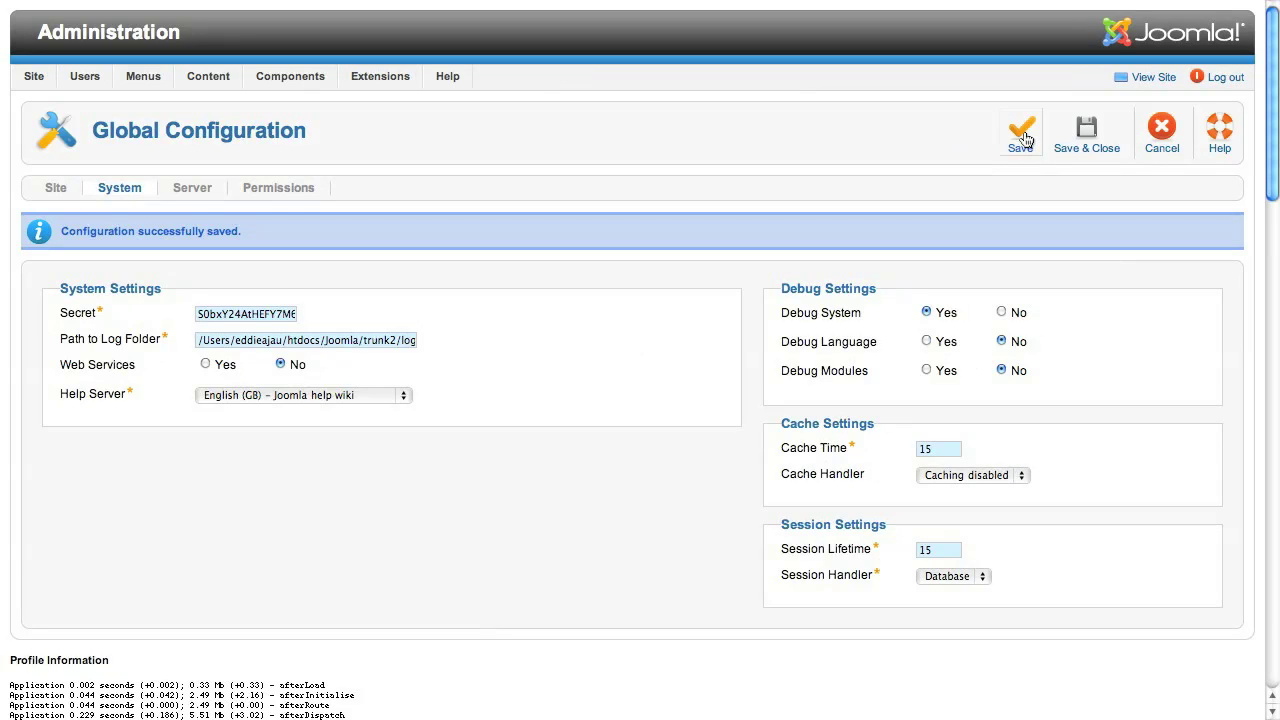
Leave Debug Modules at No after toggling it, and change Session Lifetime to 1500
click(949, 371)
click(1017, 371)
click(946, 554)
text(00)
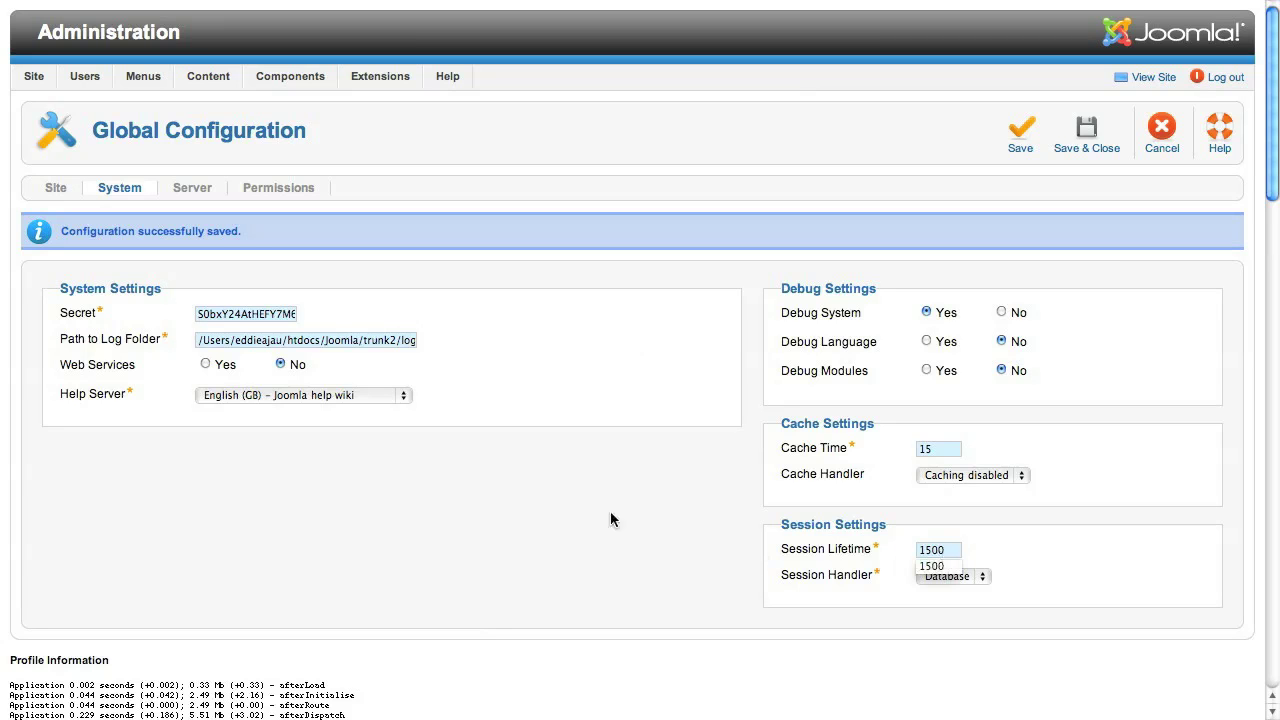
In Server settings, set Error Reporting to Maximum and keep Server Time Zone at Brisbane
click(193, 190)
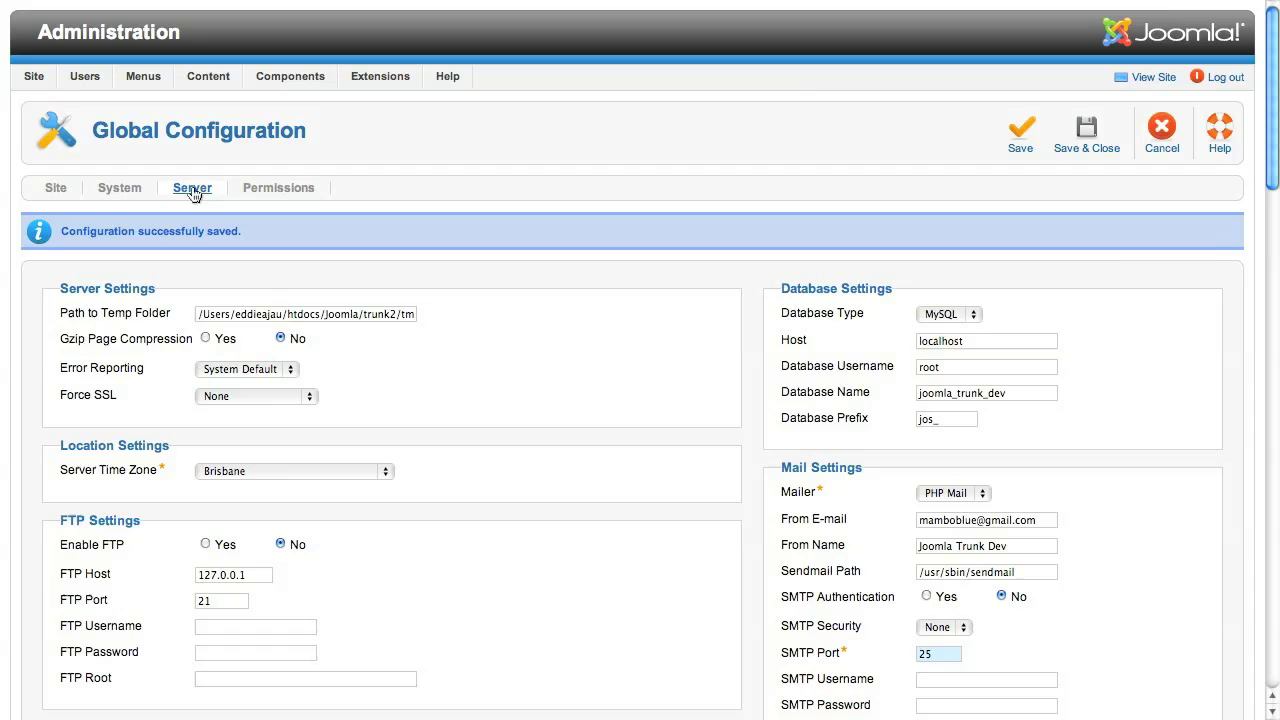
click(289, 371)
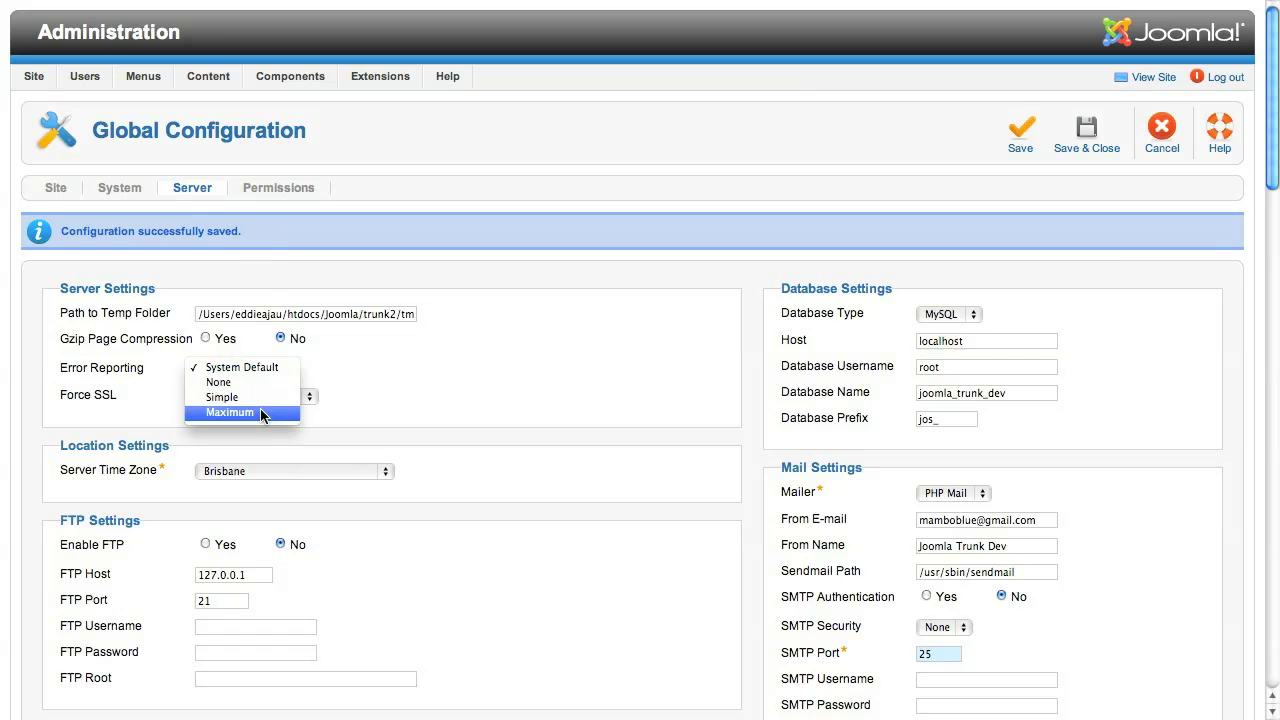
click(260, 408)
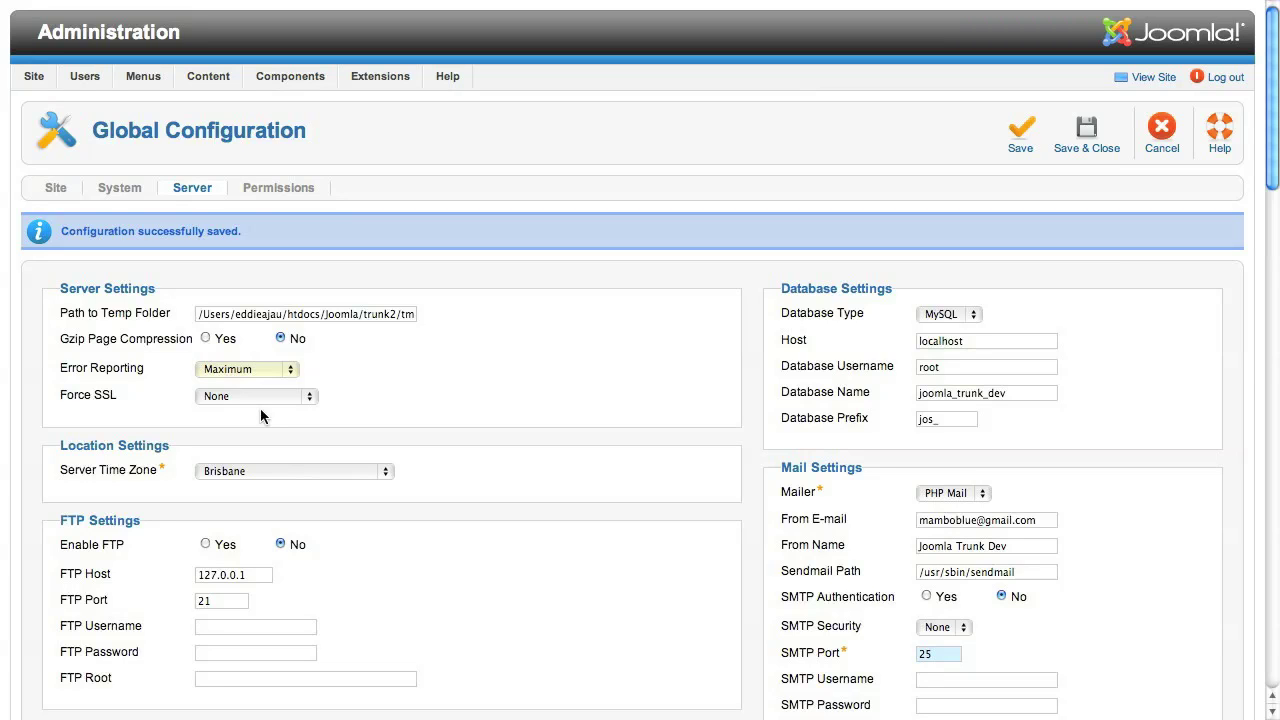
click(262, 469)
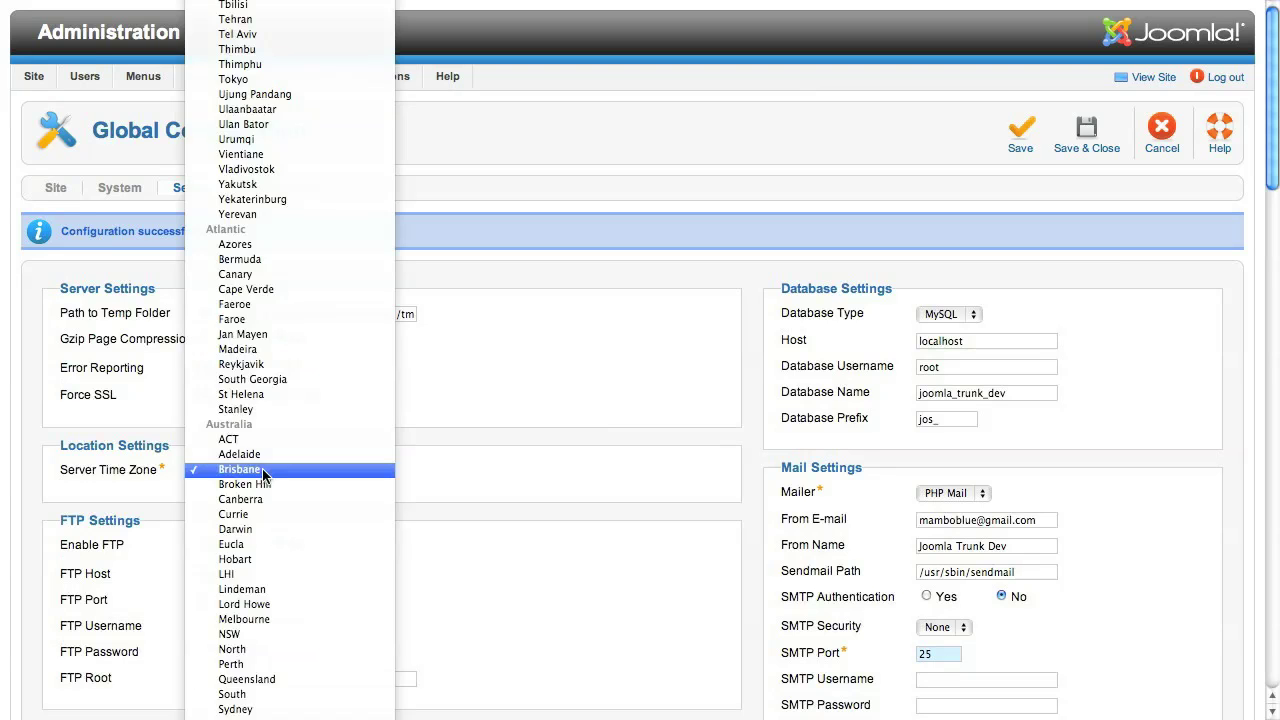
click(263, 470)
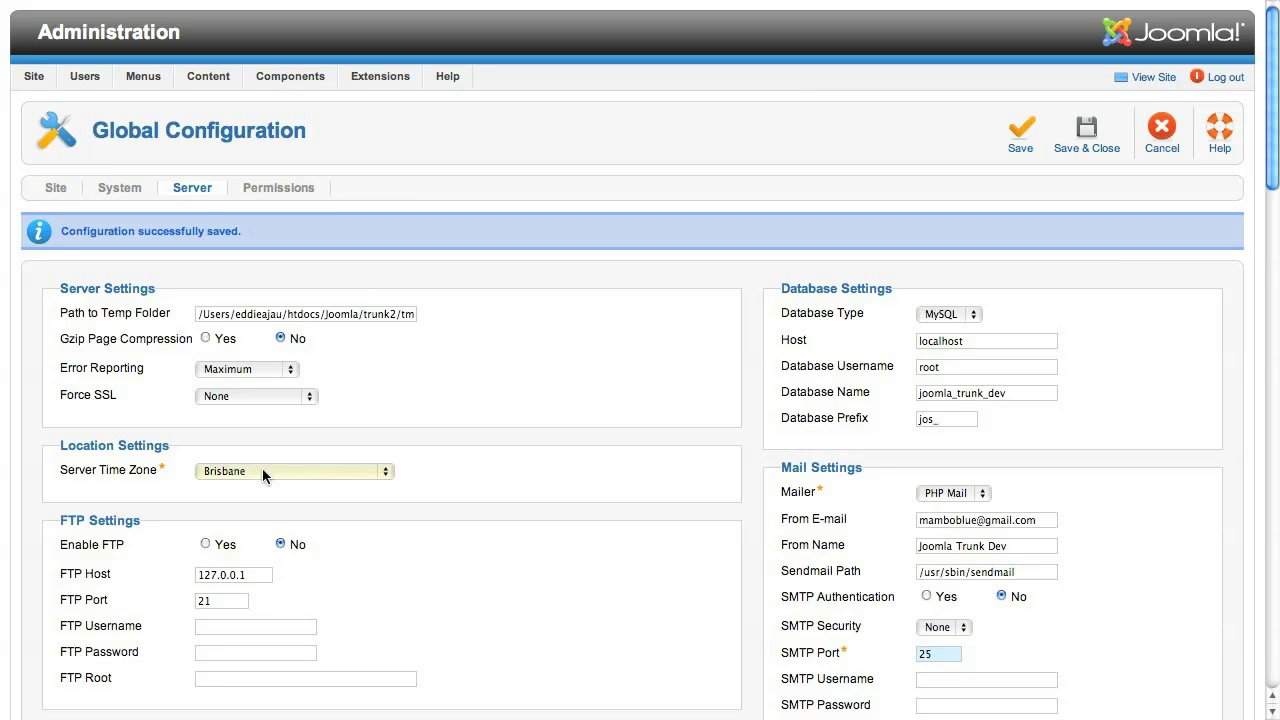
Save and close the configuration, then filter the Plug-in Manager list by 'debug'
click(1090, 143)
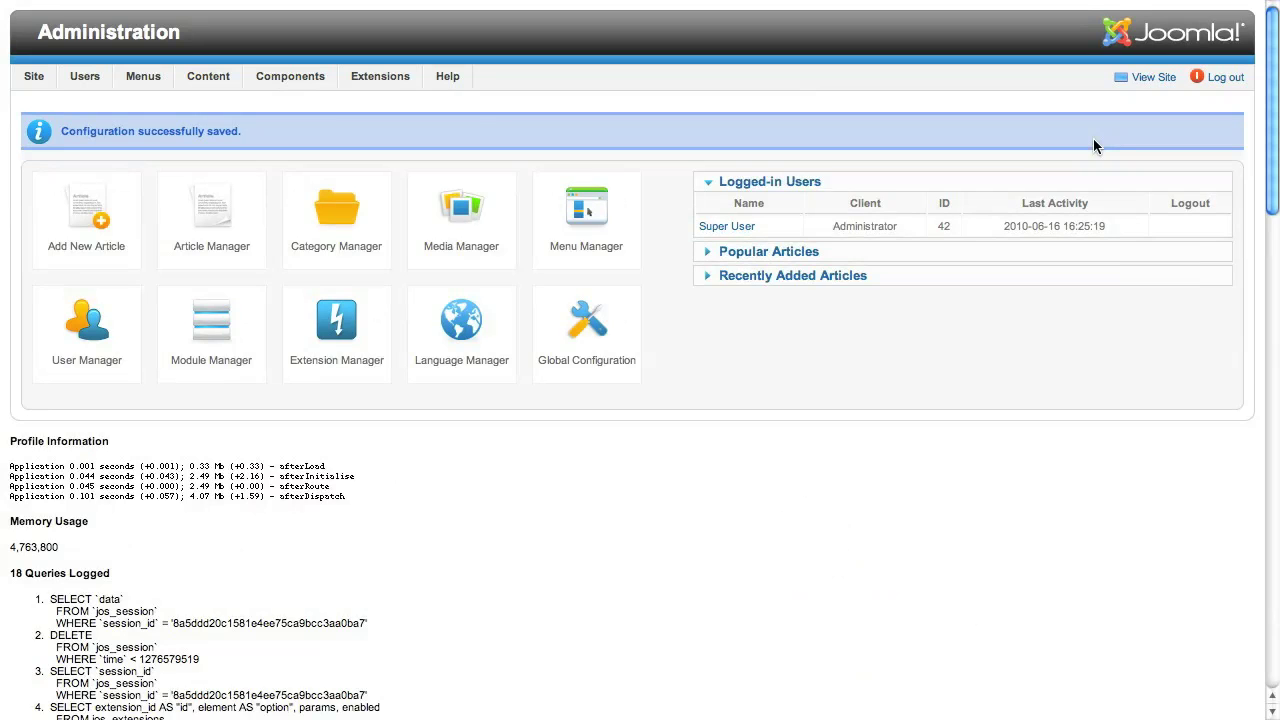
mouse_move(363, 87)
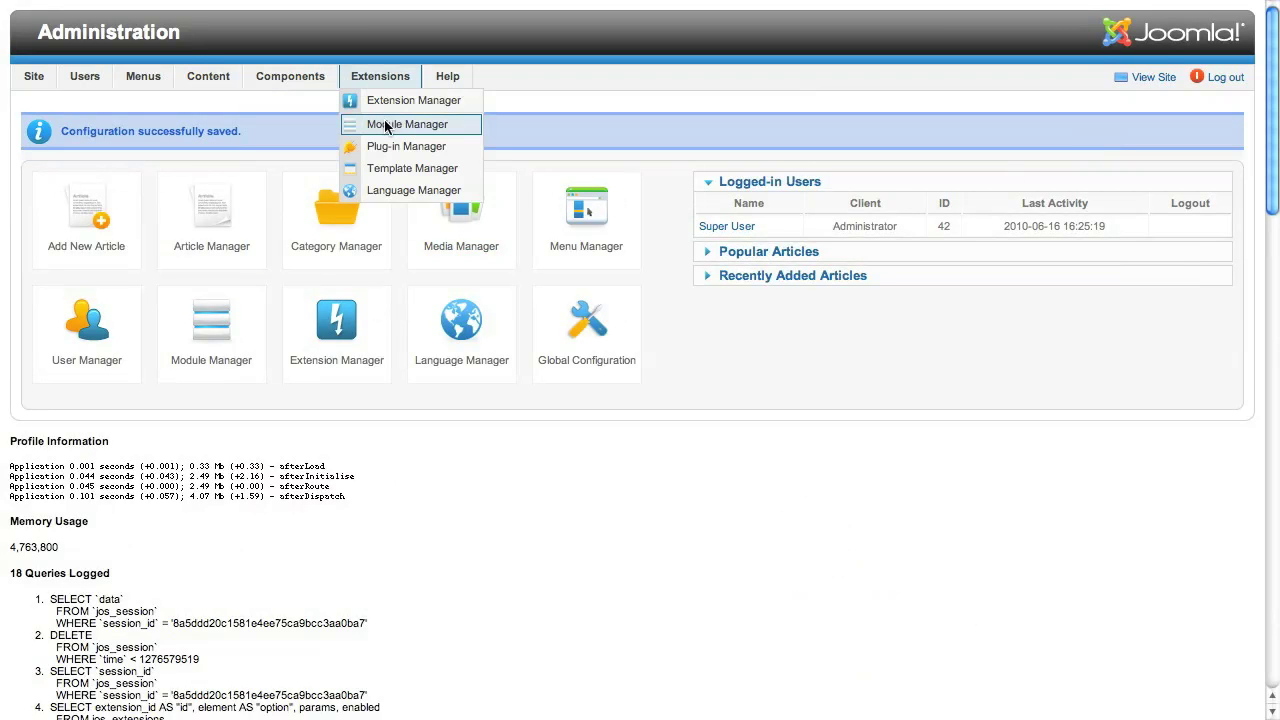
click(385, 126)
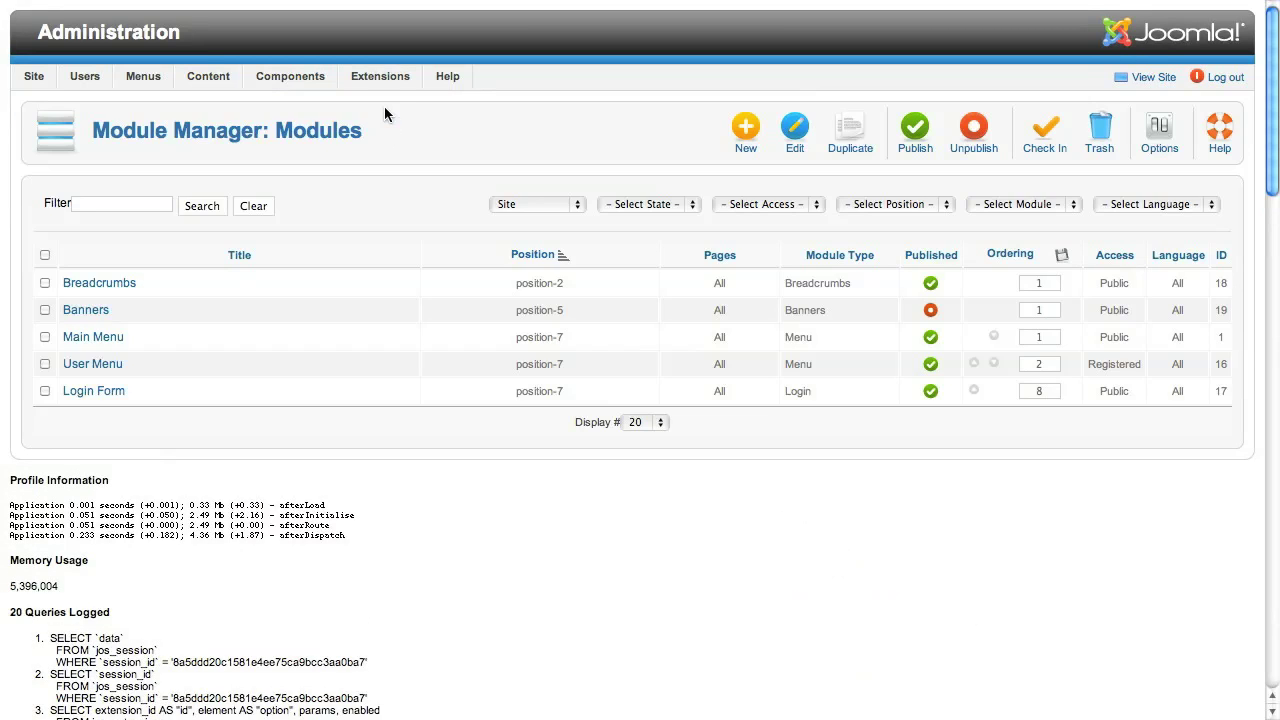
mouse_move(383, 82)
click(391, 147)
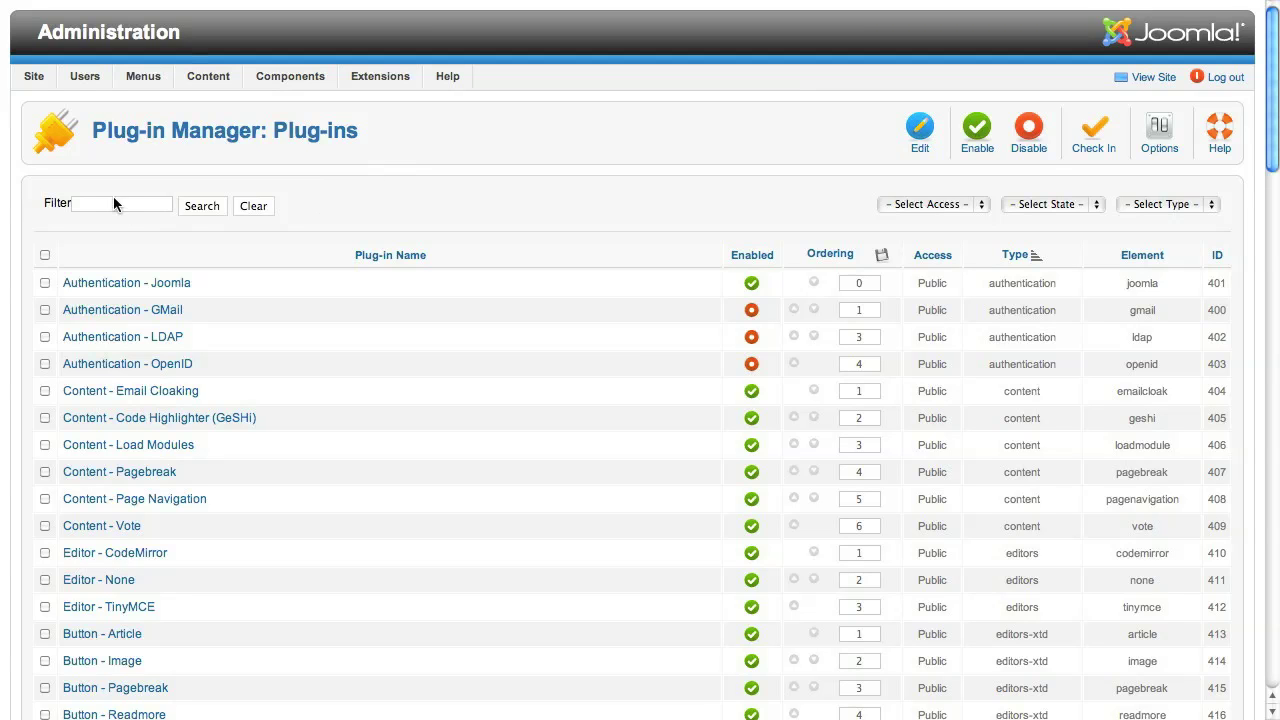
text(debug)
key(Return)
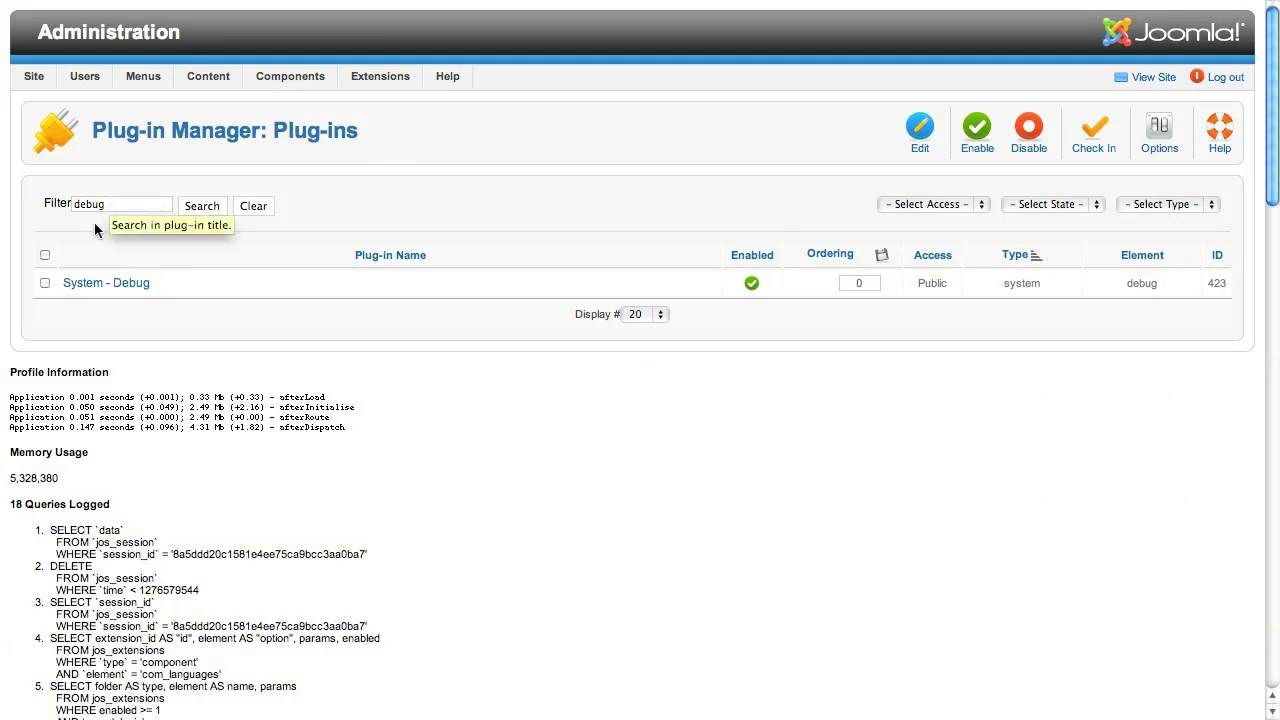
Open the System - Debug plug-in and leave Allowed Groups empty after trying Public
click(112, 284)
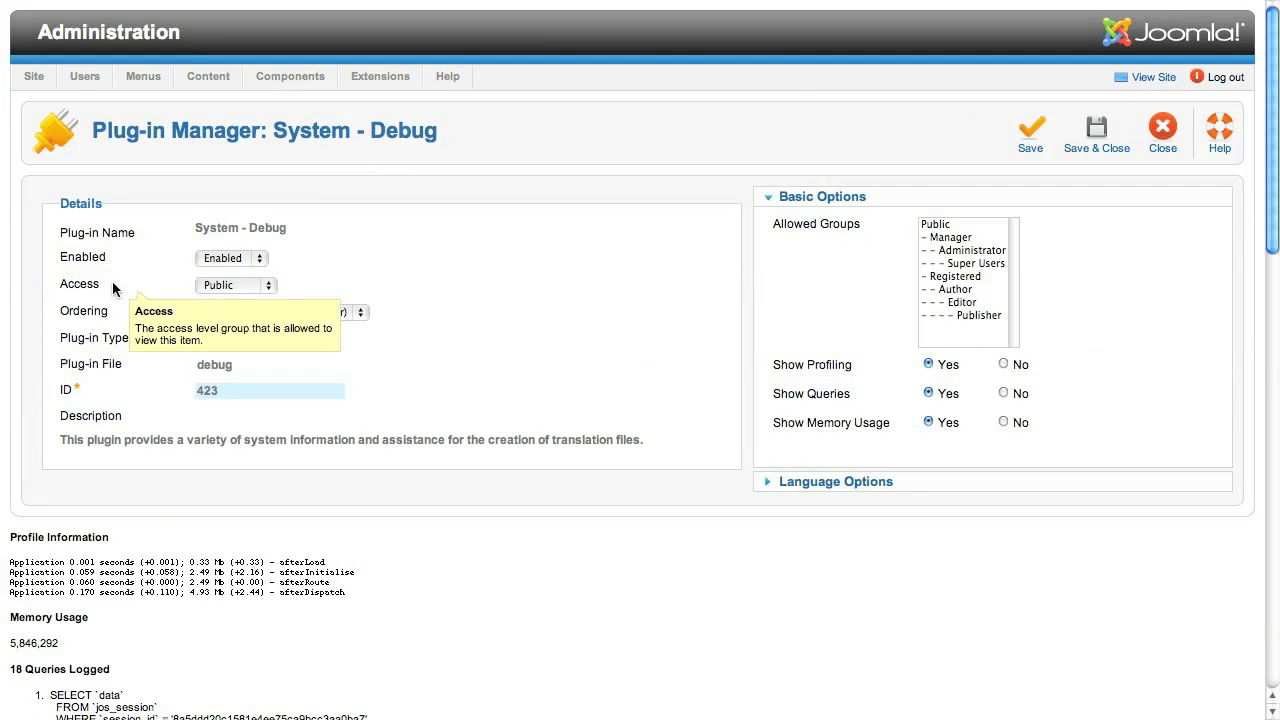
mouse_move(843, 224)
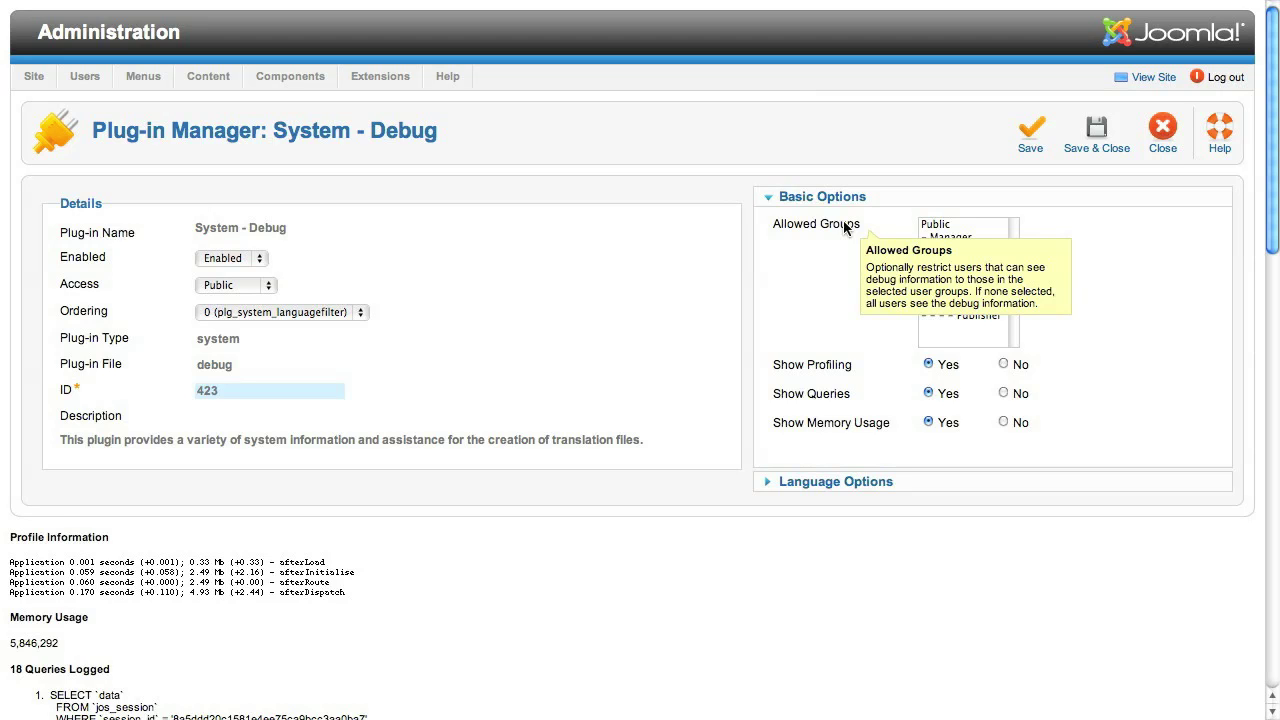
click(932, 226)
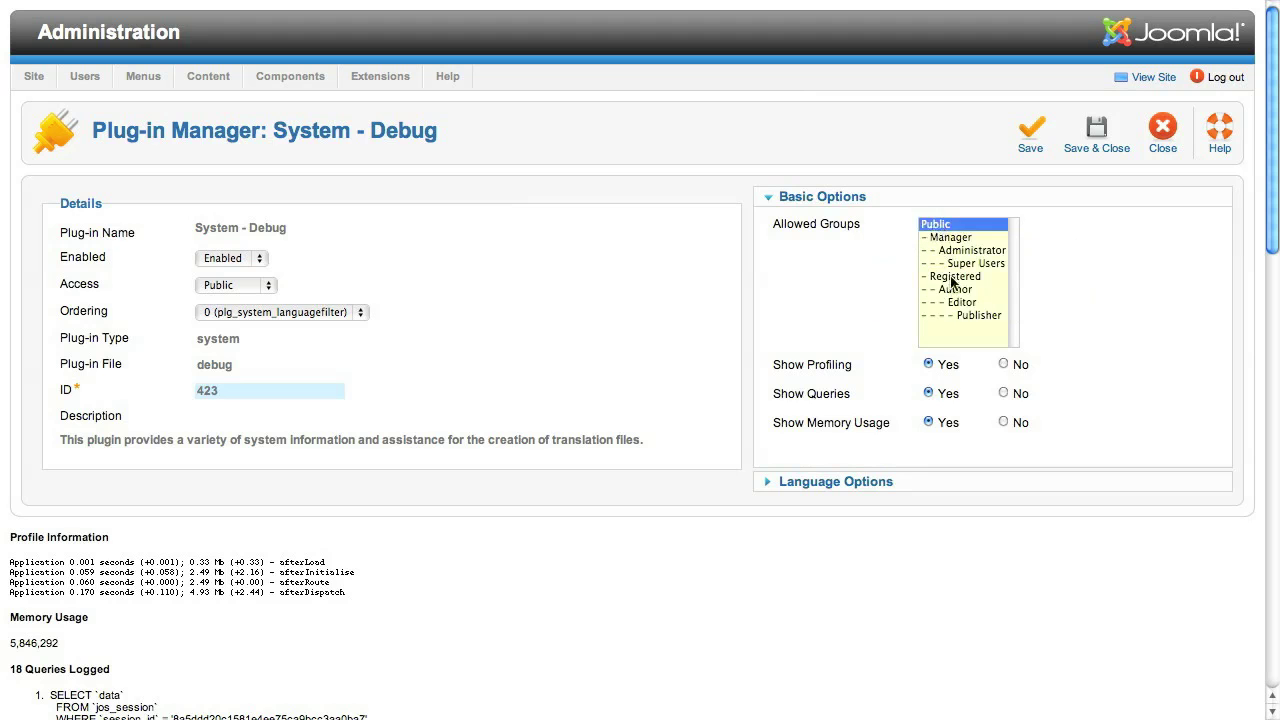
super+click(946, 228)
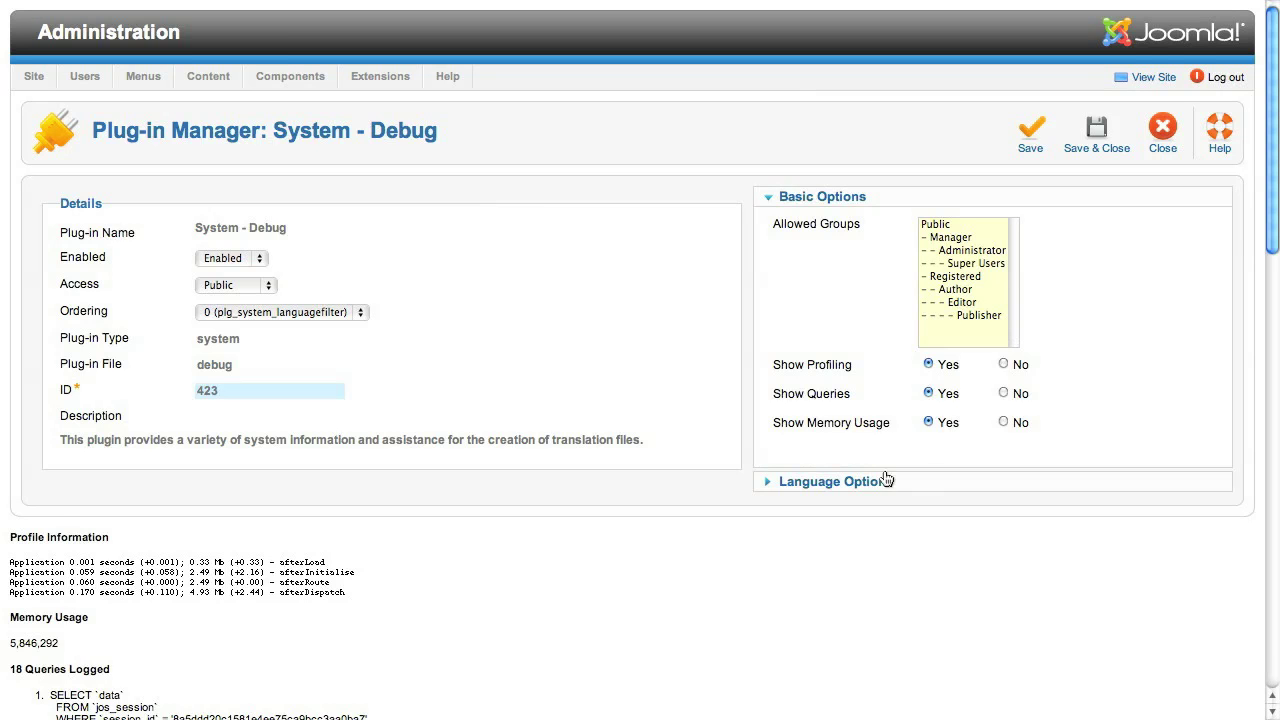
Expand the debug plug-in's Language Options and read the tooltip for each setting
click(851, 484)
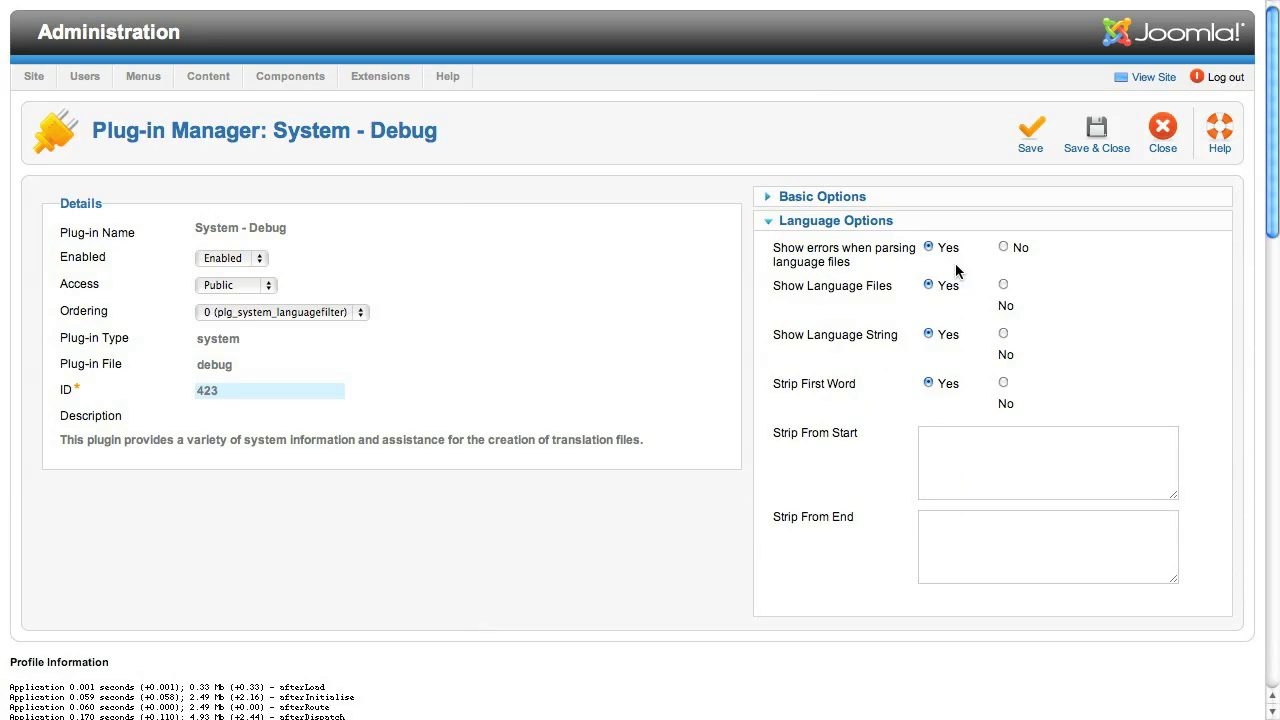
mouse_move(890, 250)
mouse_move(834, 381)
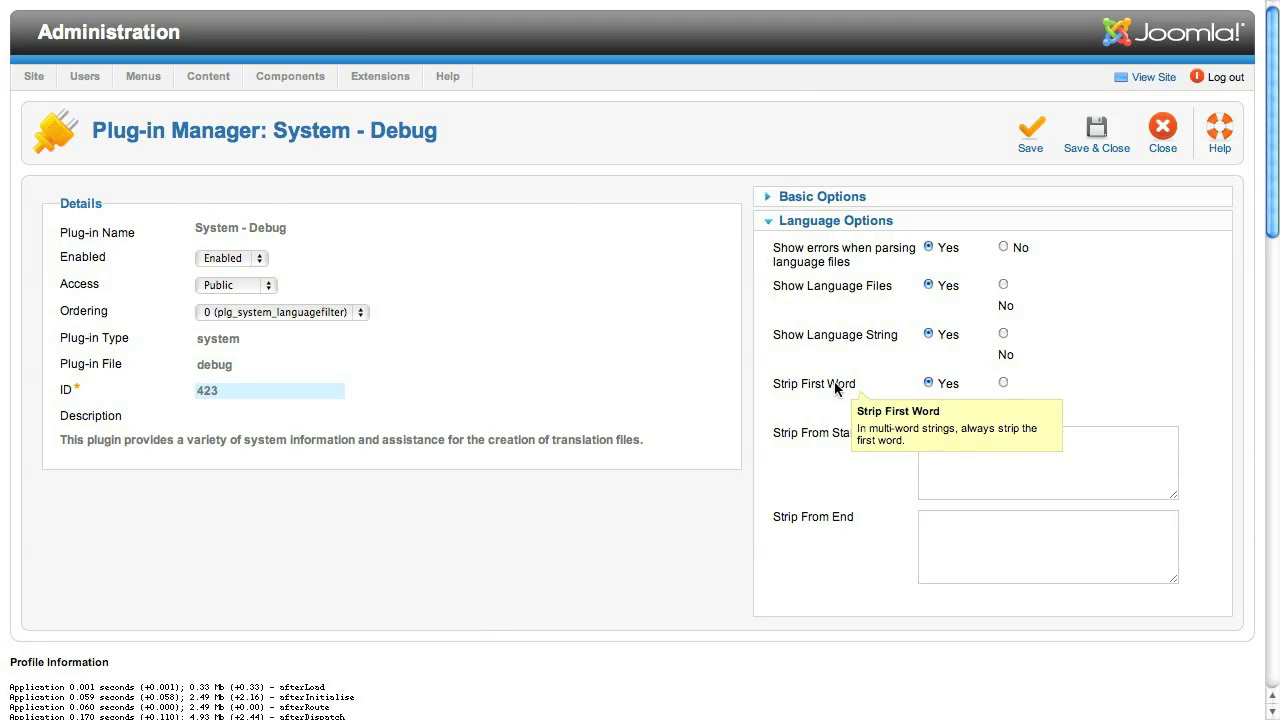
mouse_move(832, 437)
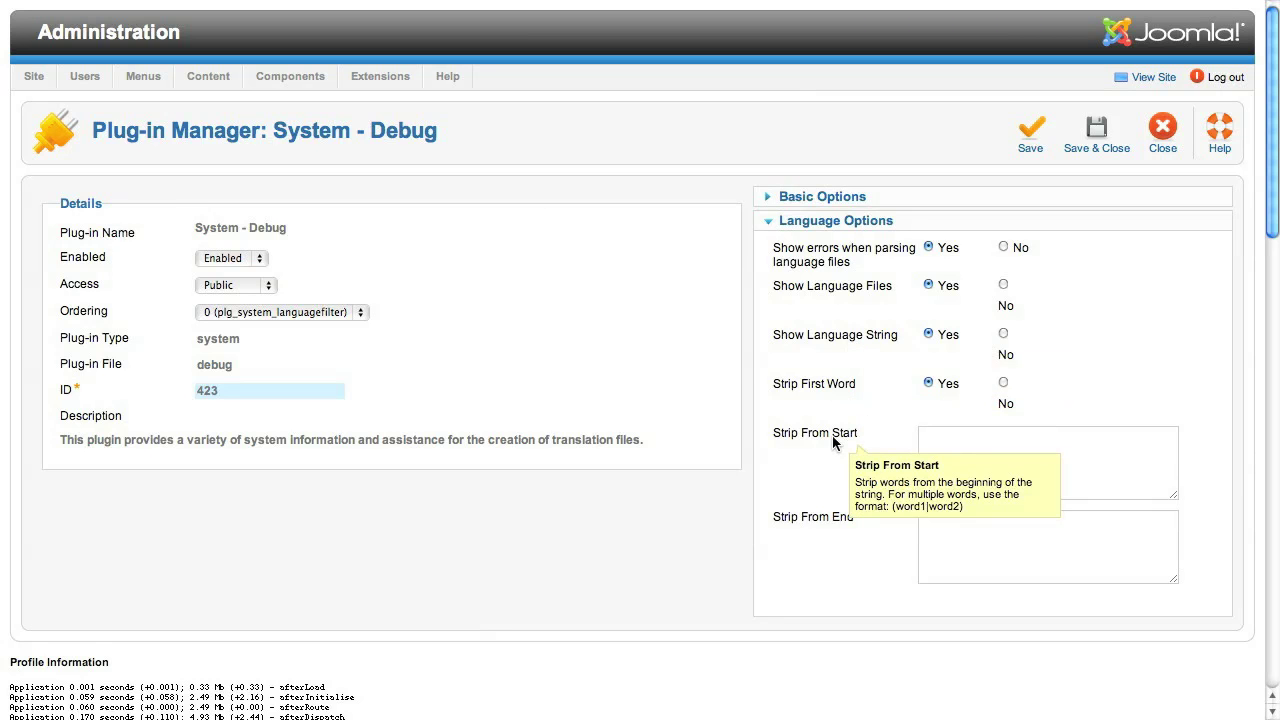
mouse_move(843, 521)
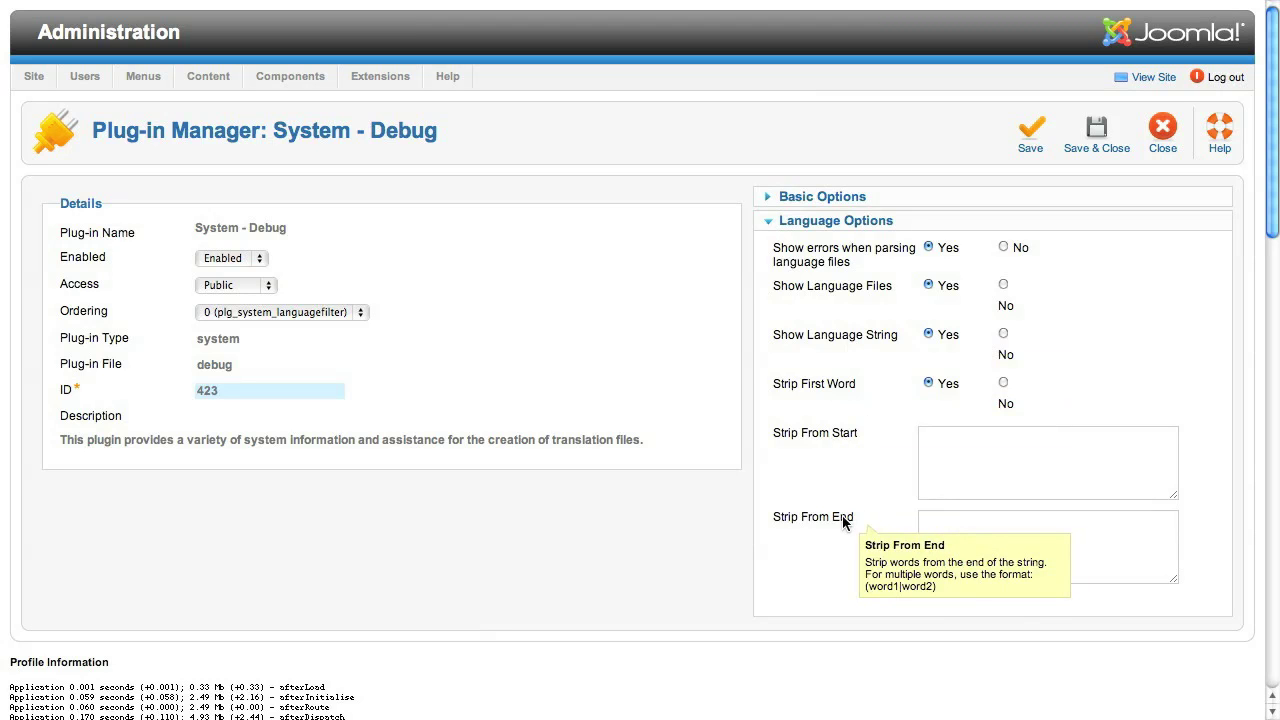
Set the System - Debug plug-in to Disabled and save and close it
click(245, 257)
click(228, 271)
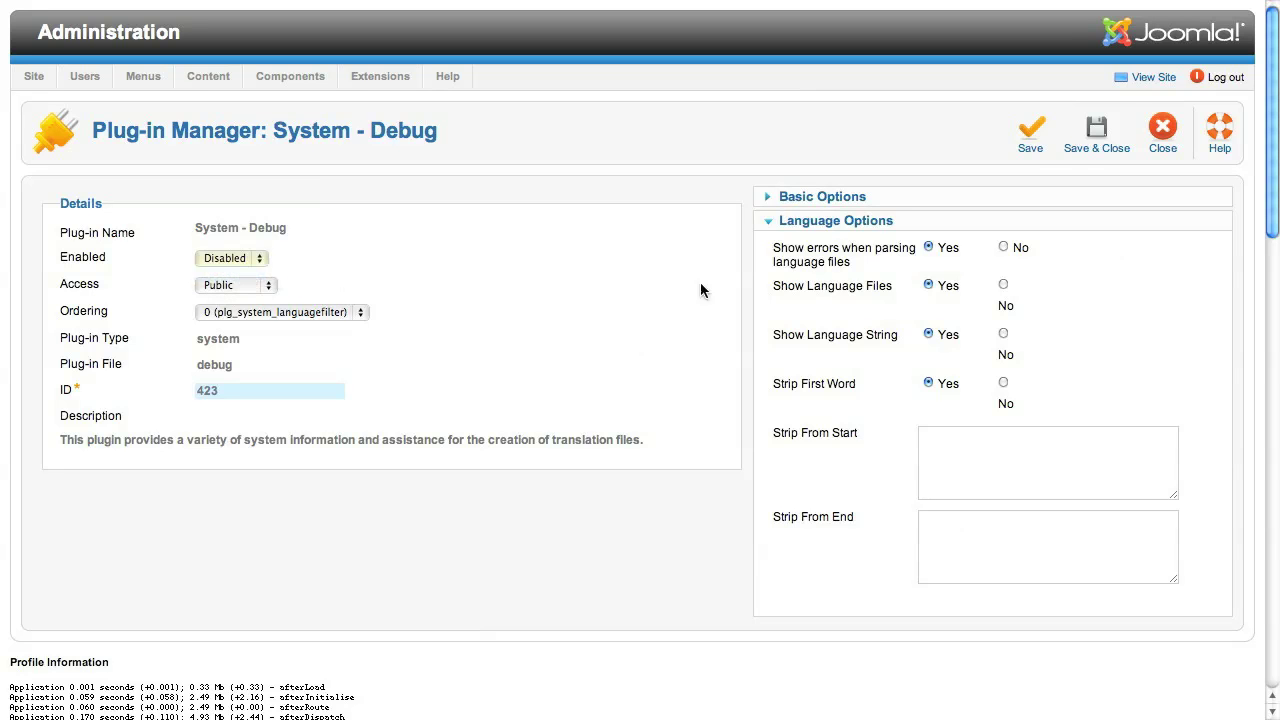
click(1093, 143)
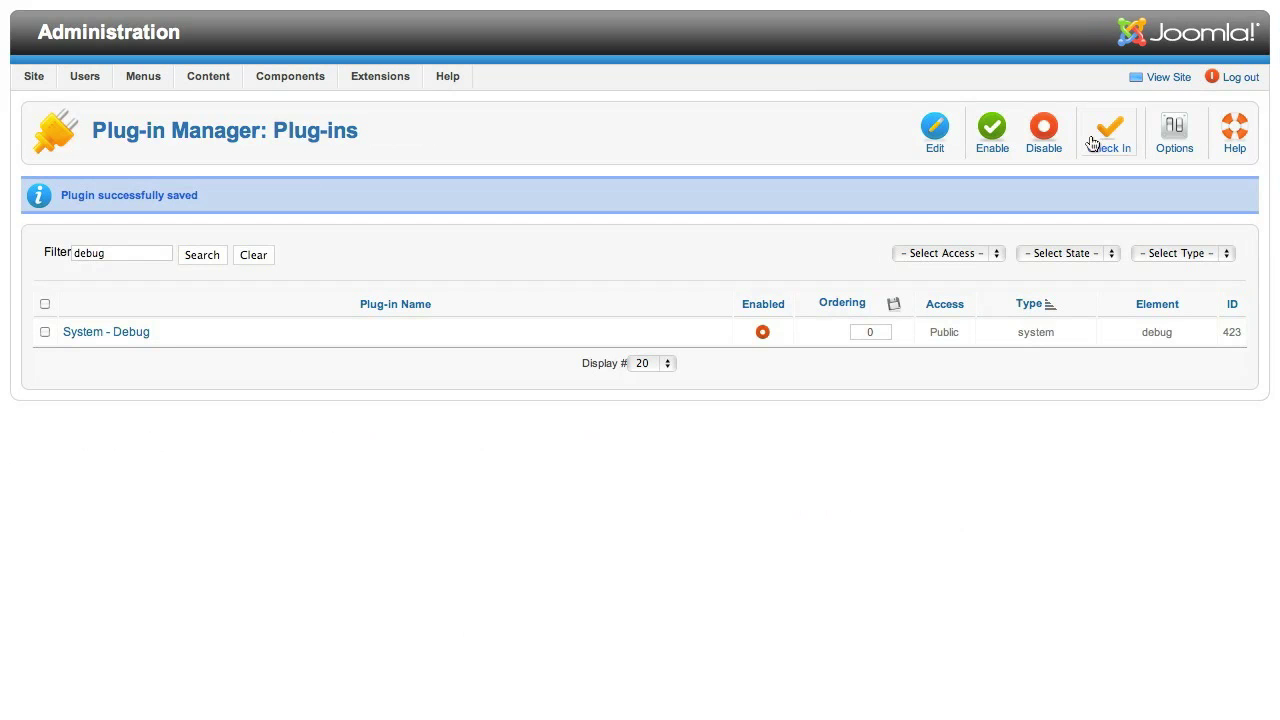